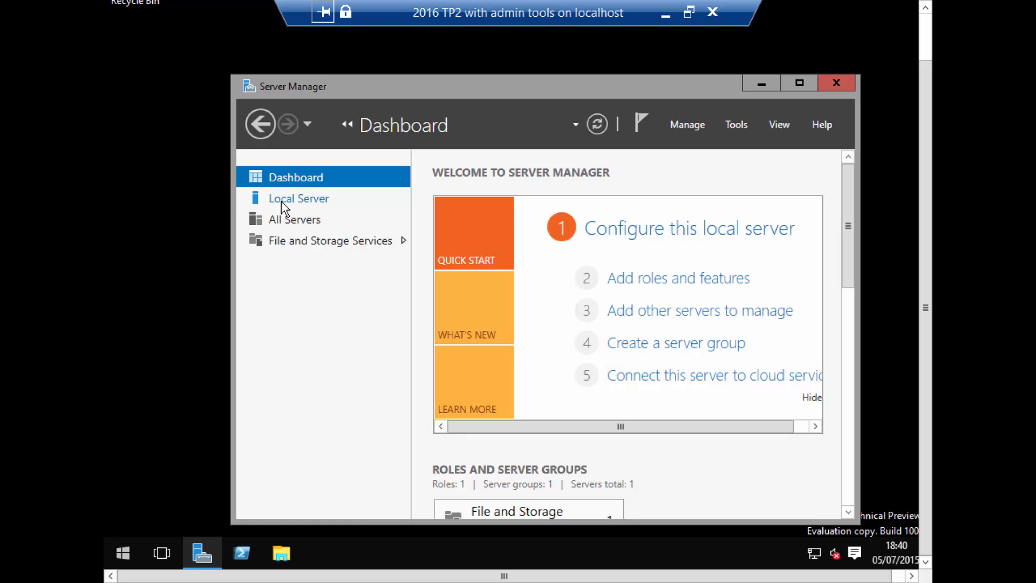
- Rename the local server's computer name to server2016 and postpone the restart
click(281, 200)
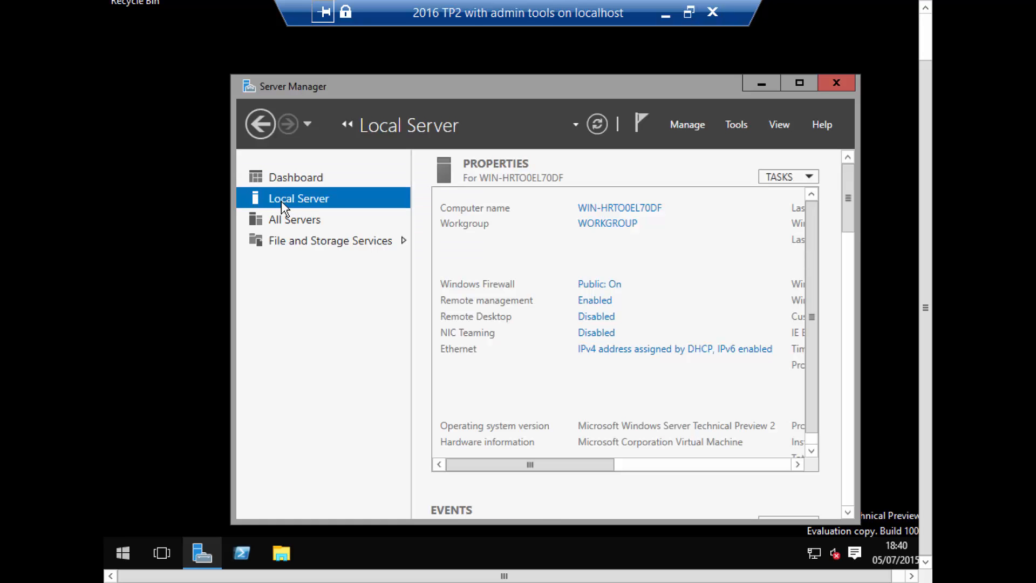
click(610, 213)
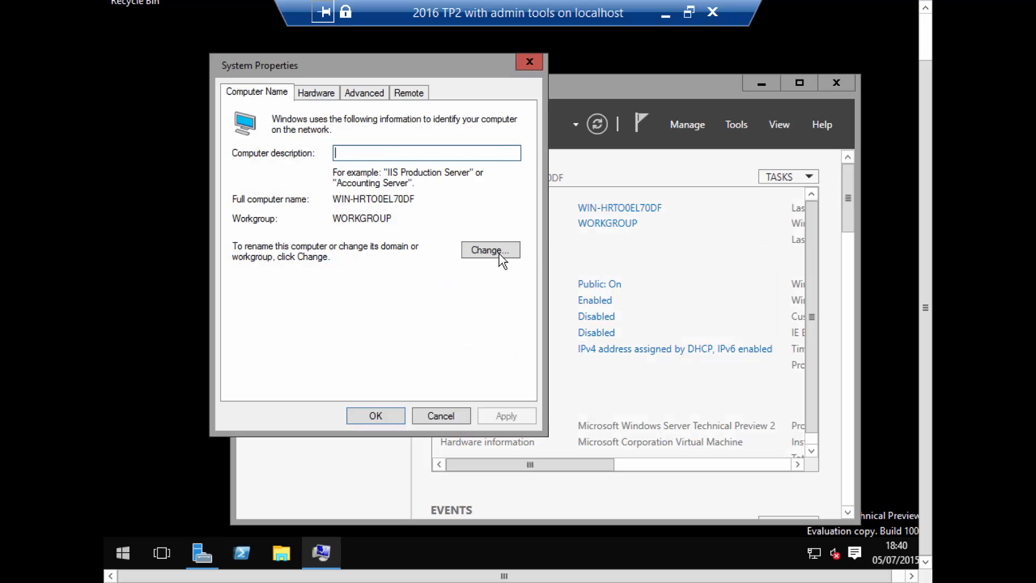
click(503, 261)
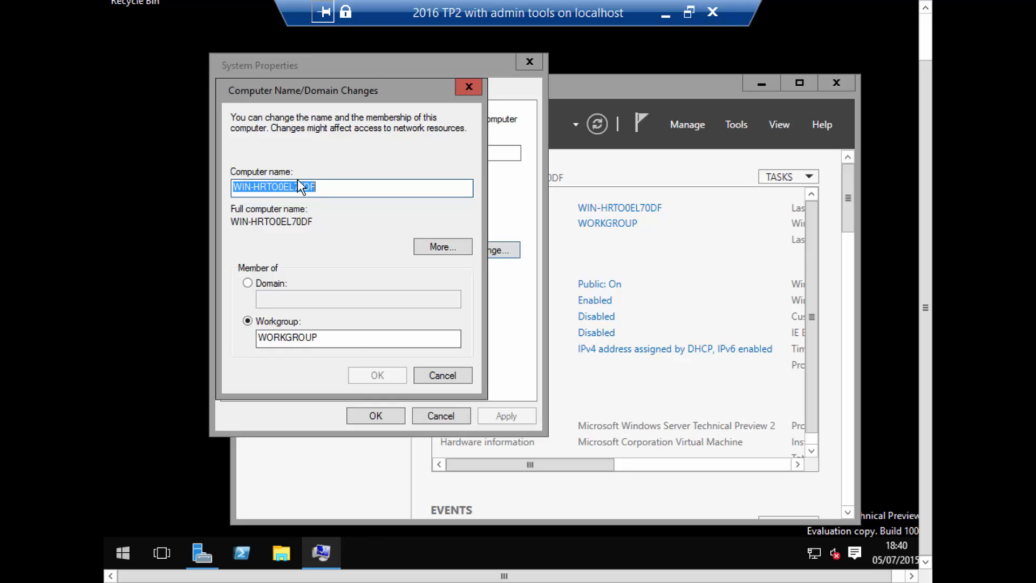
text(serve)
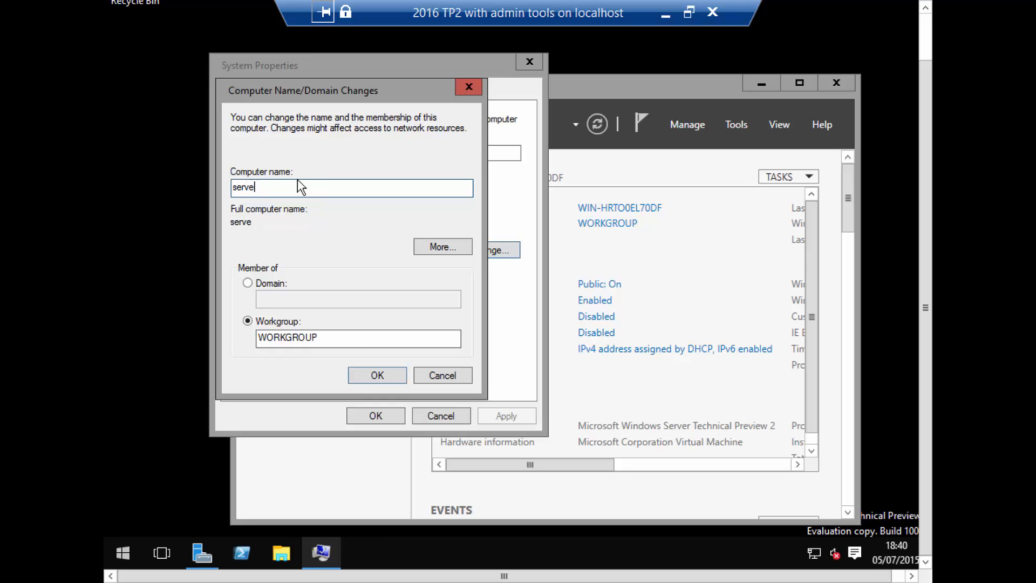
text(r2016)
click(386, 374)
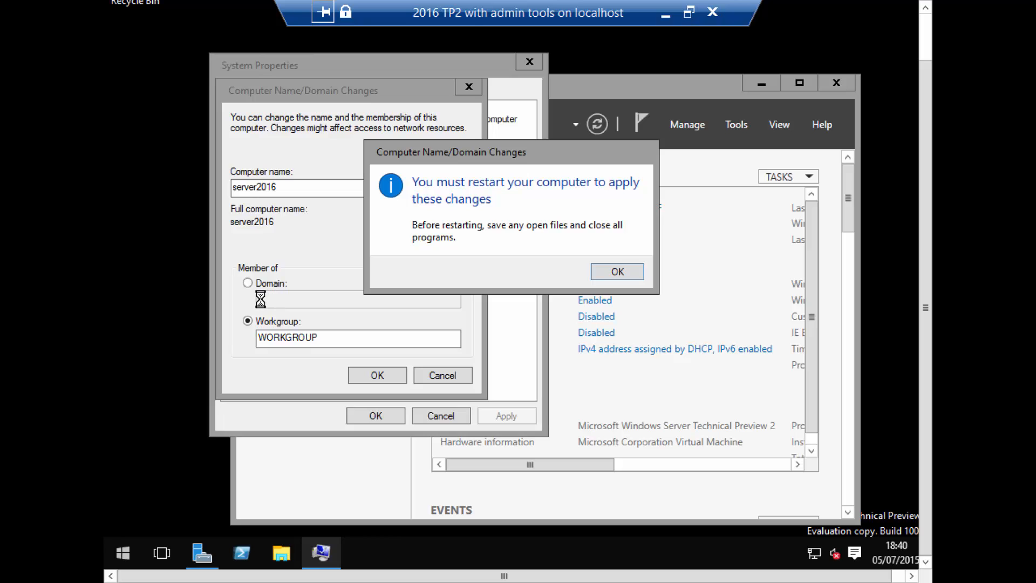
click(617, 271)
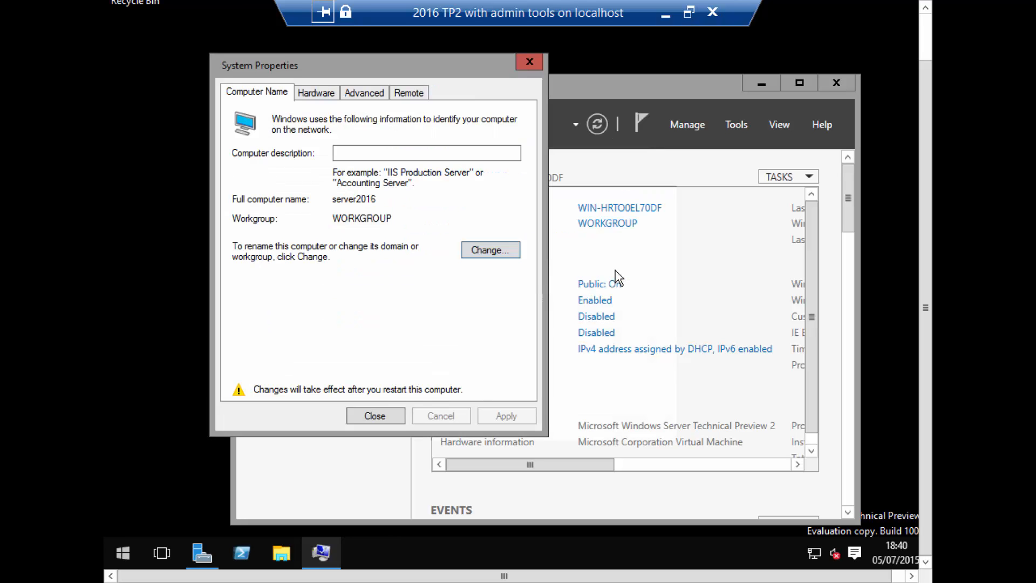
click(373, 418)
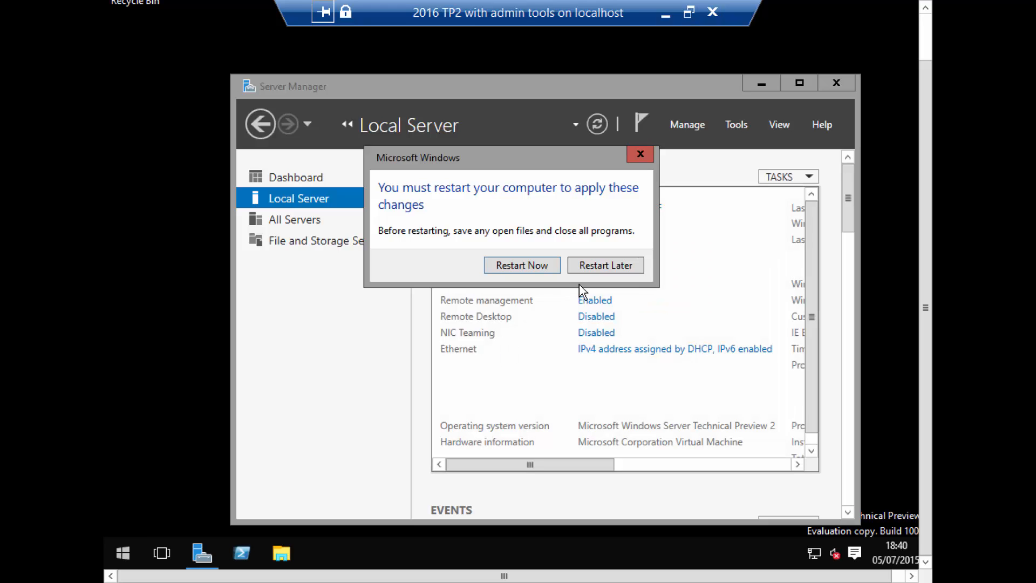
click(608, 268)
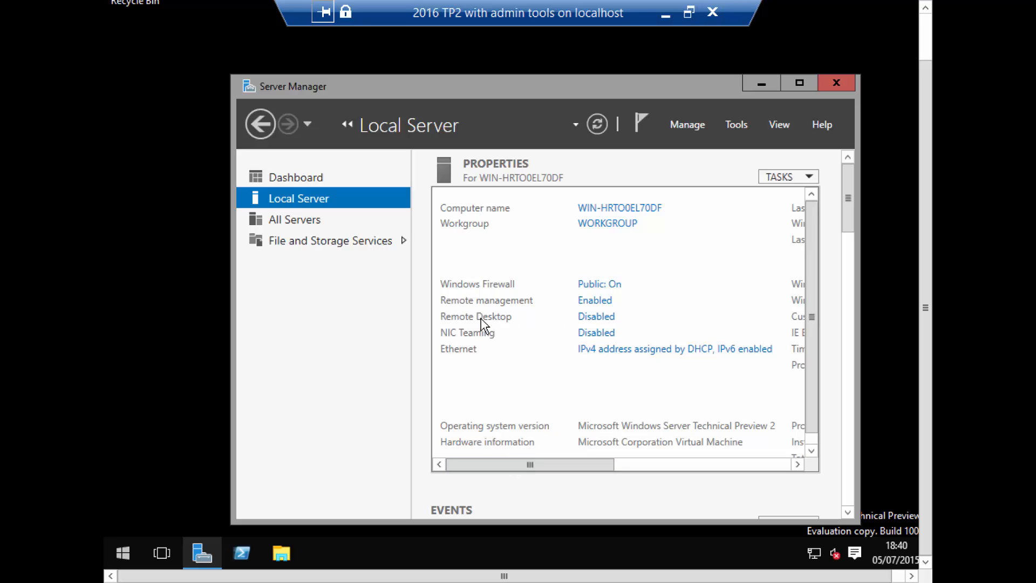
- Allow remote connections to this computer in the Remote Desktop settings and accept the firewall exception
click(593, 318)
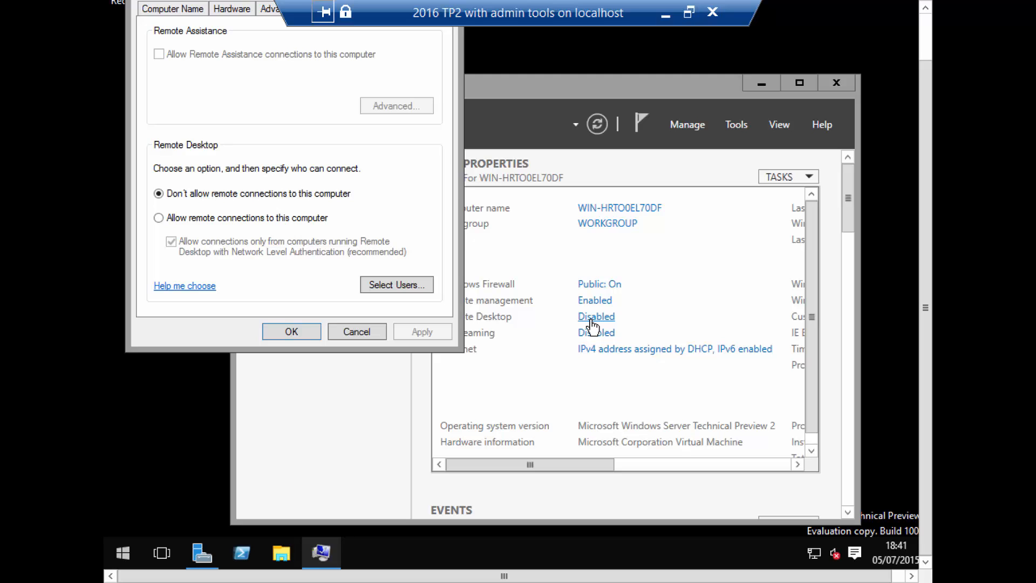
click(158, 218)
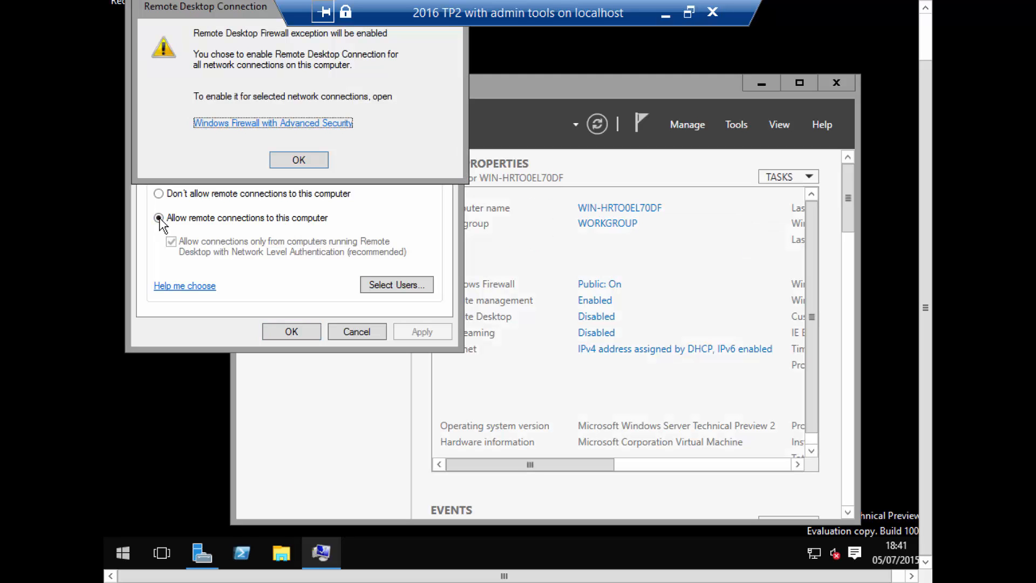
click(296, 162)
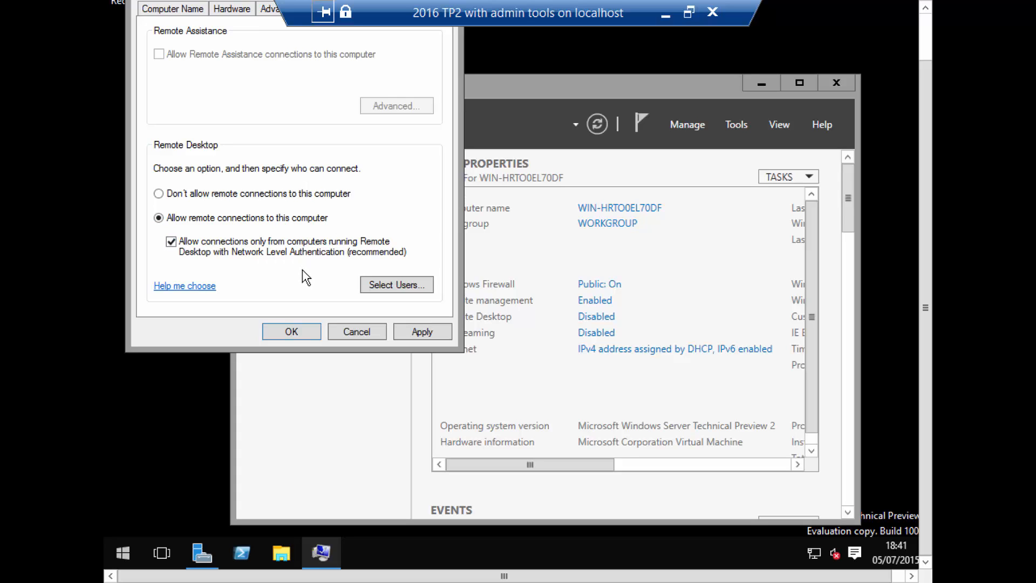
- Examine the Remote Desktop user list and the dialog for adding users, without adding anyone
click(396, 286)
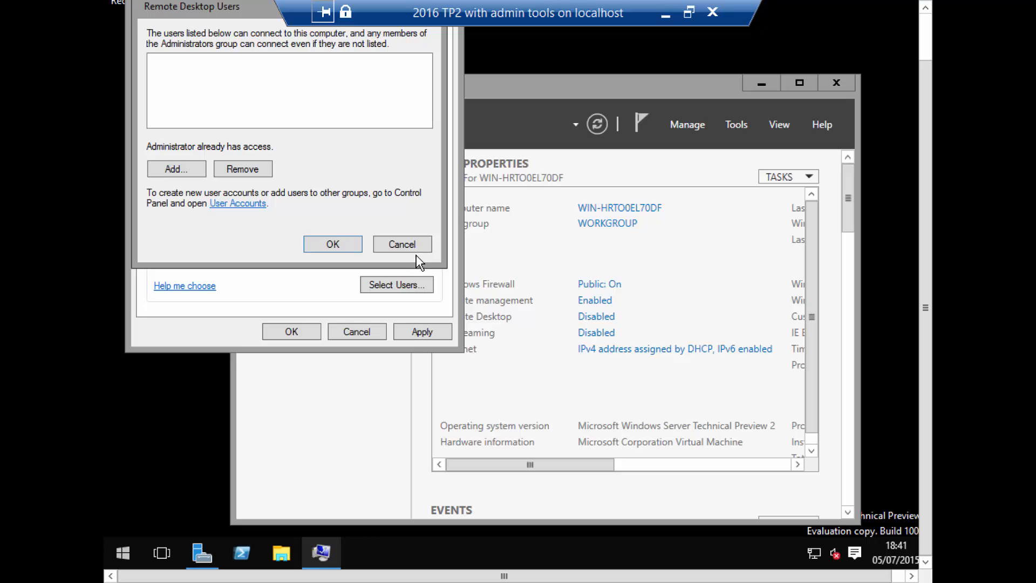
click(409, 246)
click(387, 288)
click(177, 169)
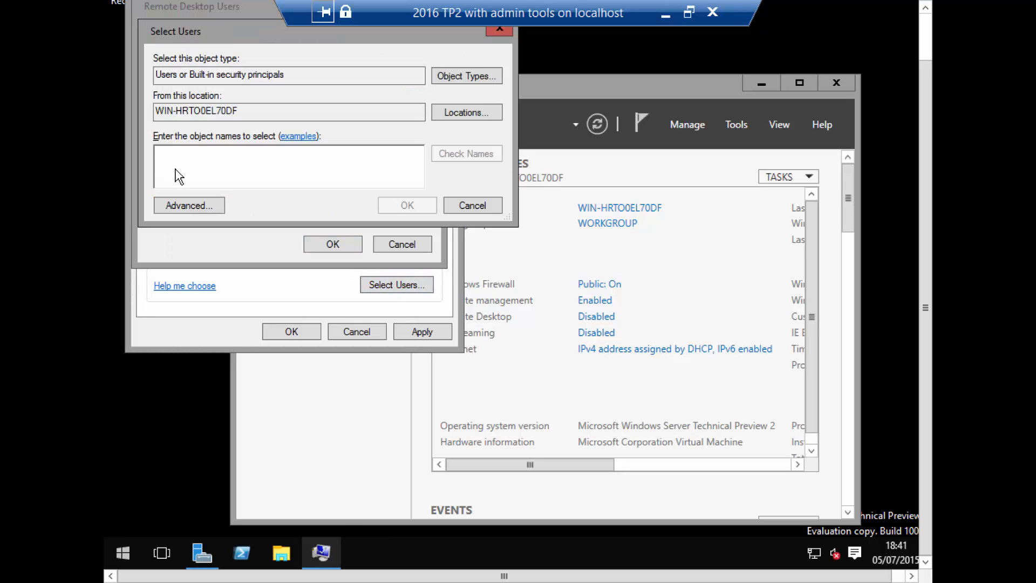
click(477, 203)
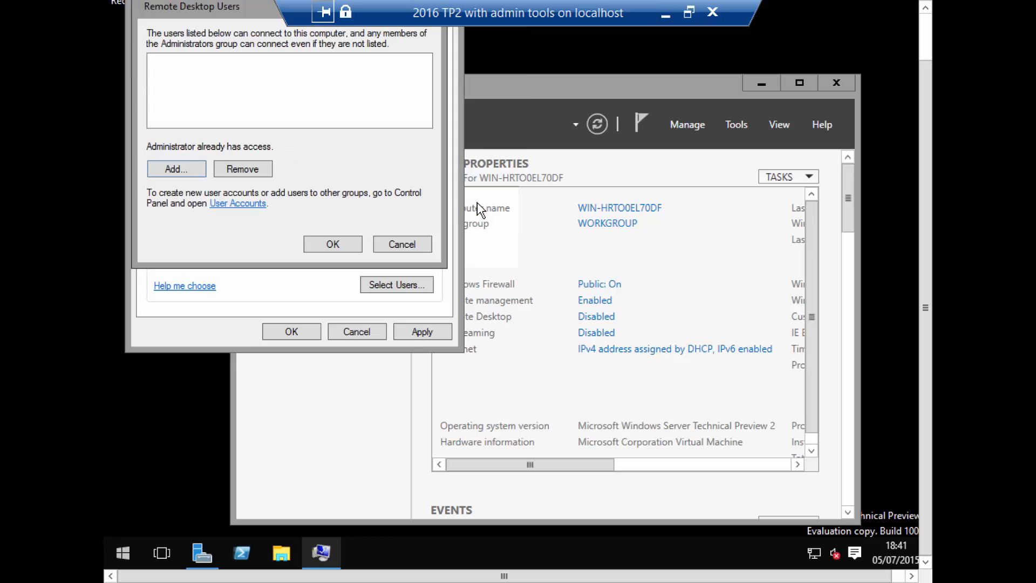
click(398, 244)
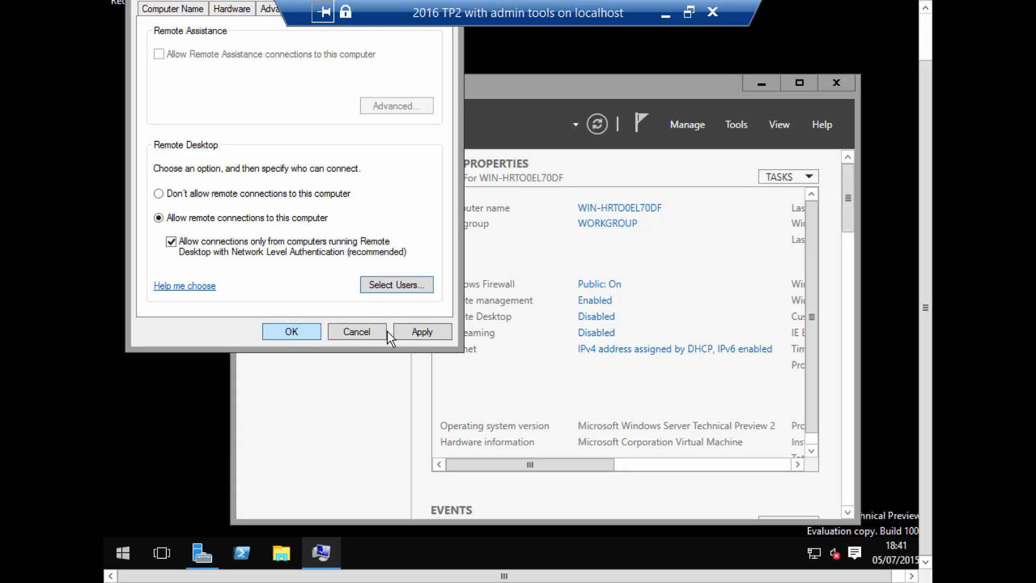
- Apply the Remote Desktop settings and close the system properties
click(422, 333)
click(306, 337)
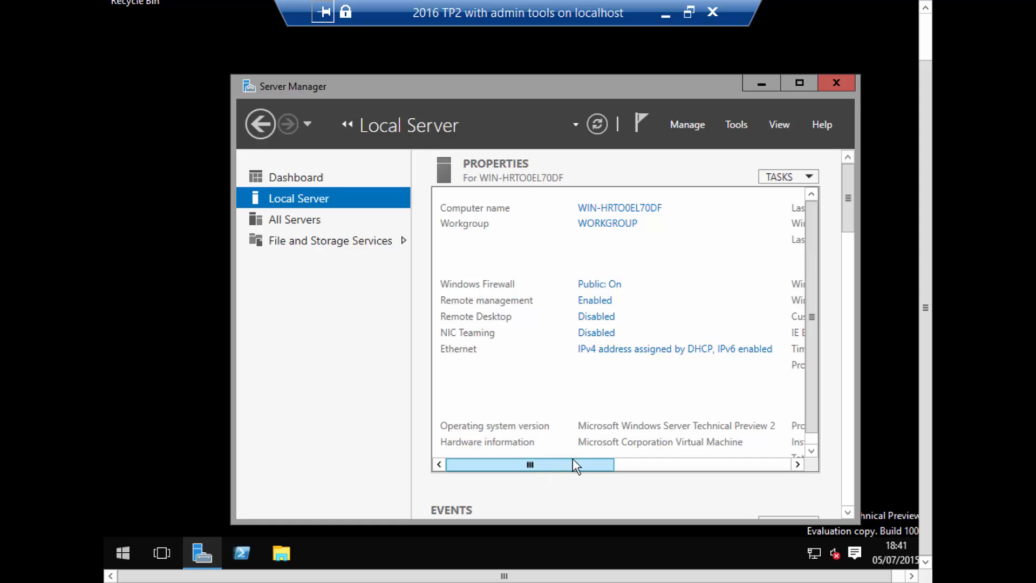
- Open the Internet Protocol Version 4 (TCP/IPv4) properties of the Ethernet adapter through the Network and Sharing Center
drag(590, 464, 763, 475)
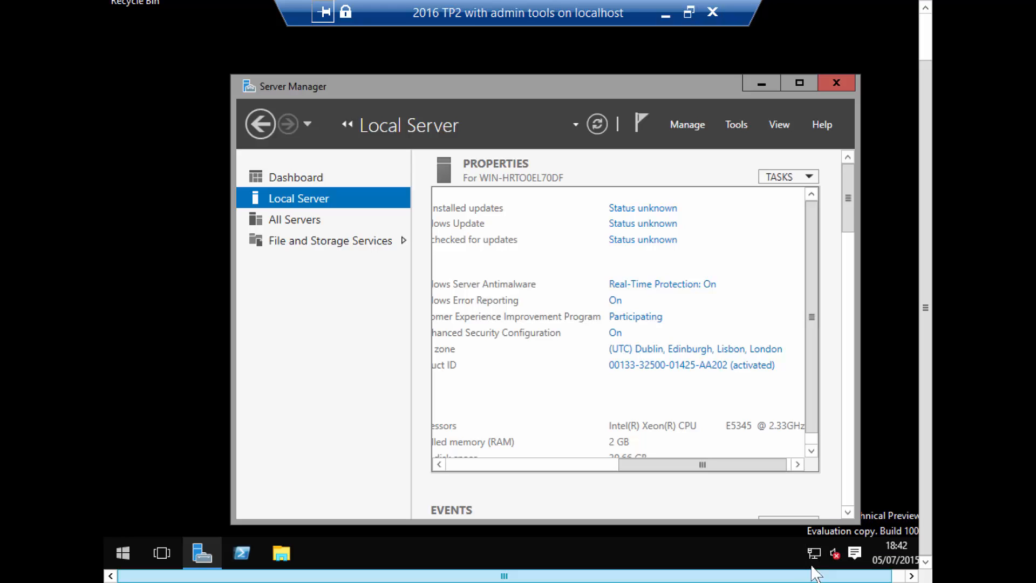
right_click(813, 558)
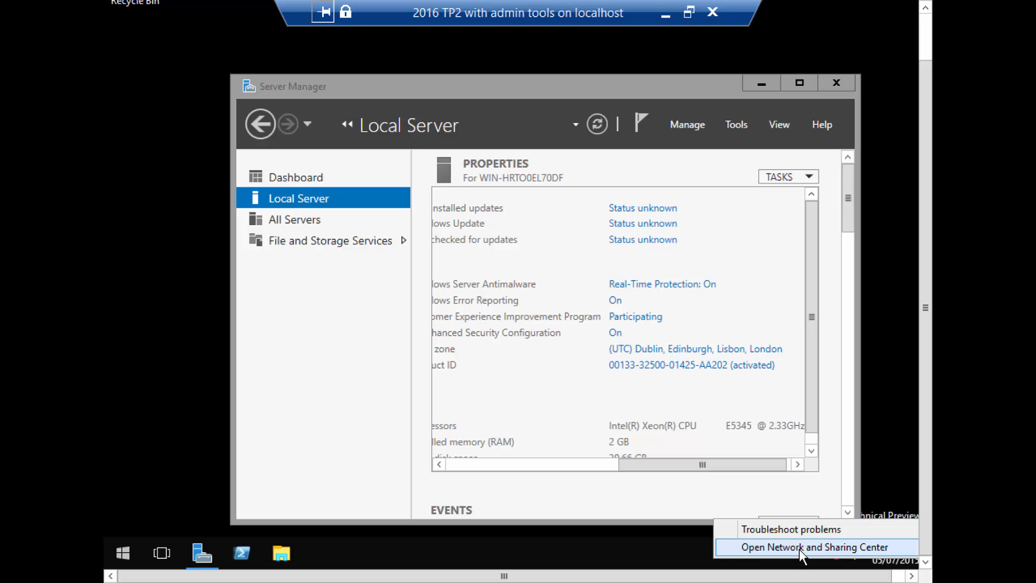
click(798, 547)
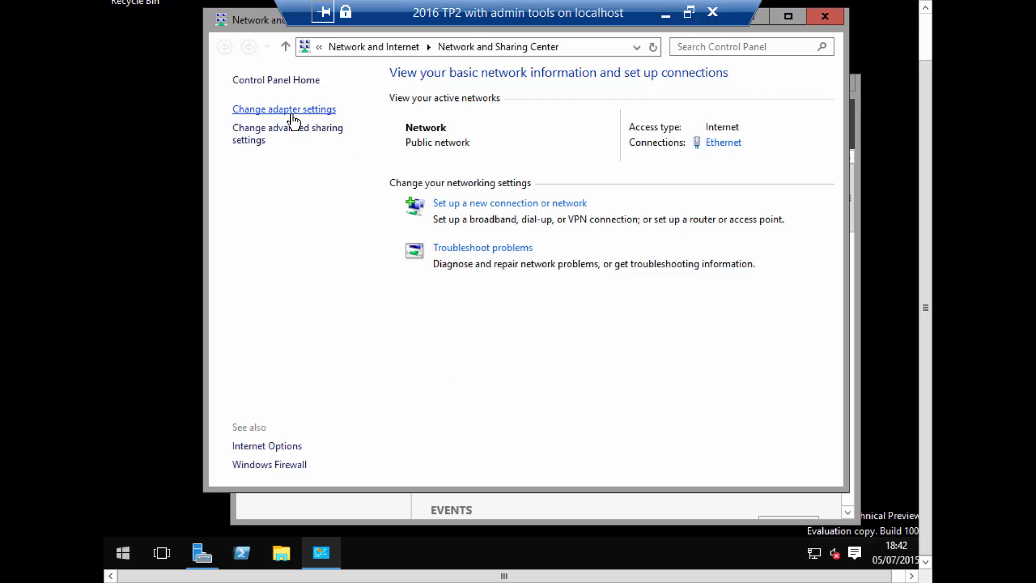
click(265, 111)
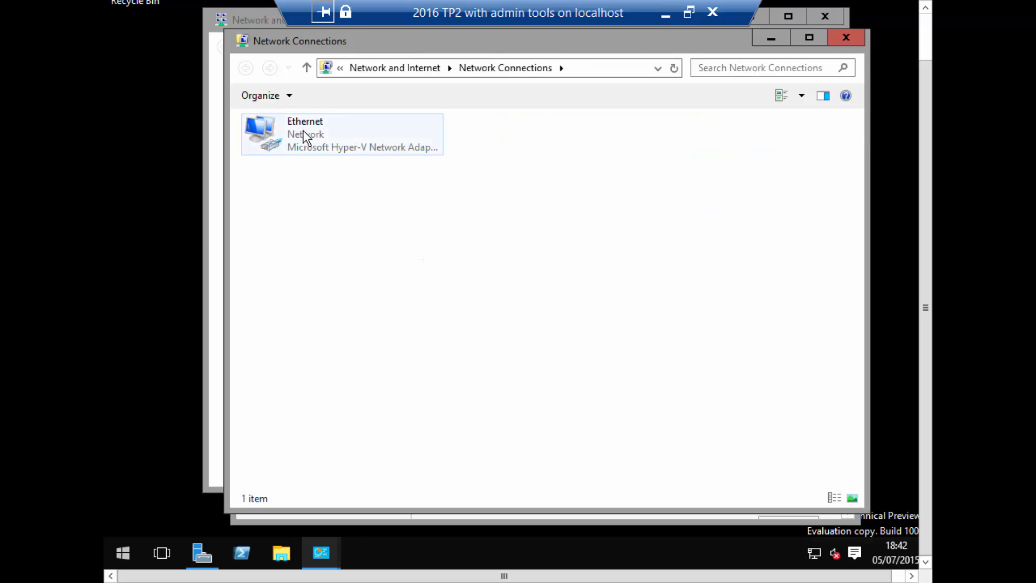
right_click(304, 137)
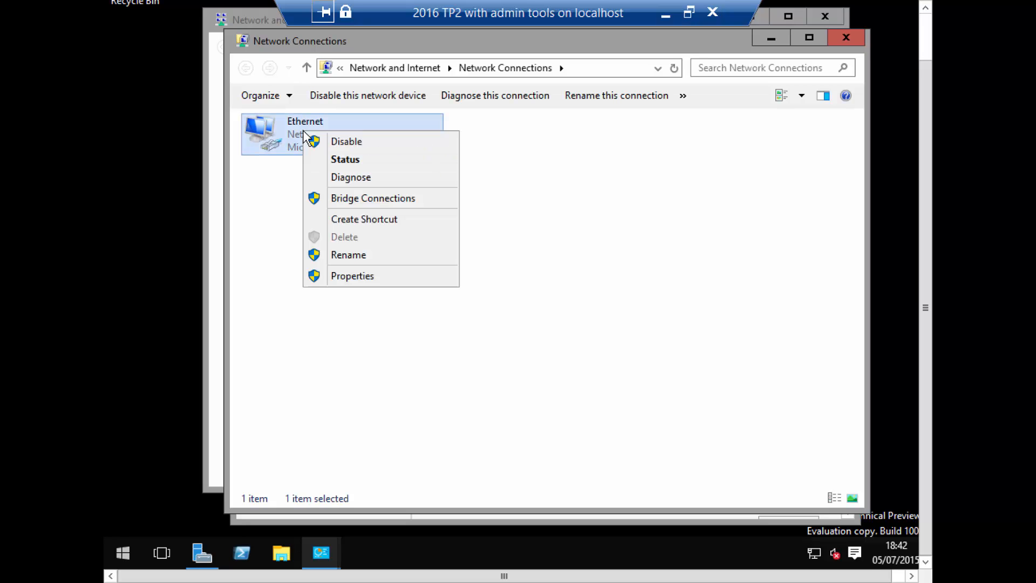
click(348, 276)
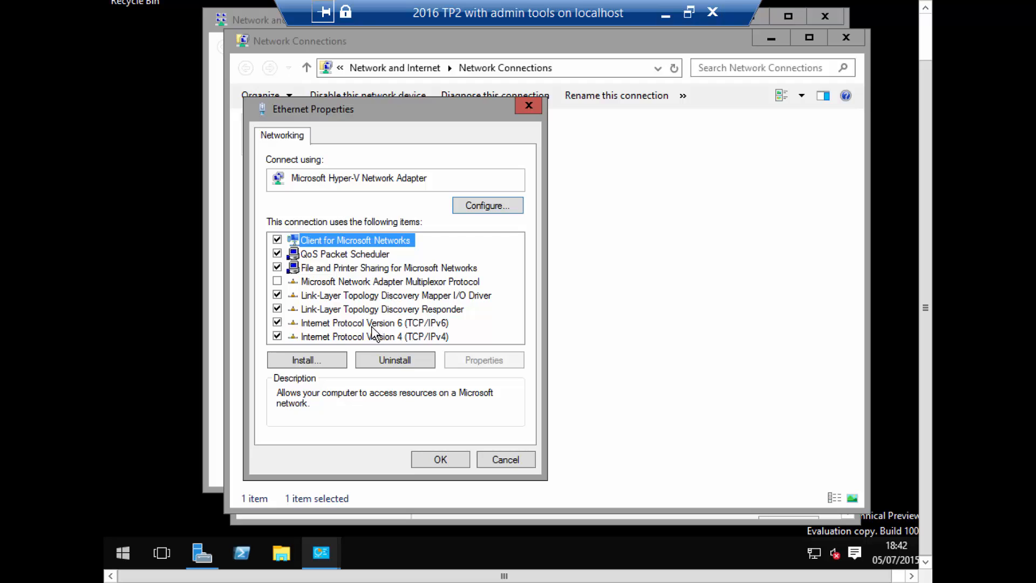
click(365, 337)
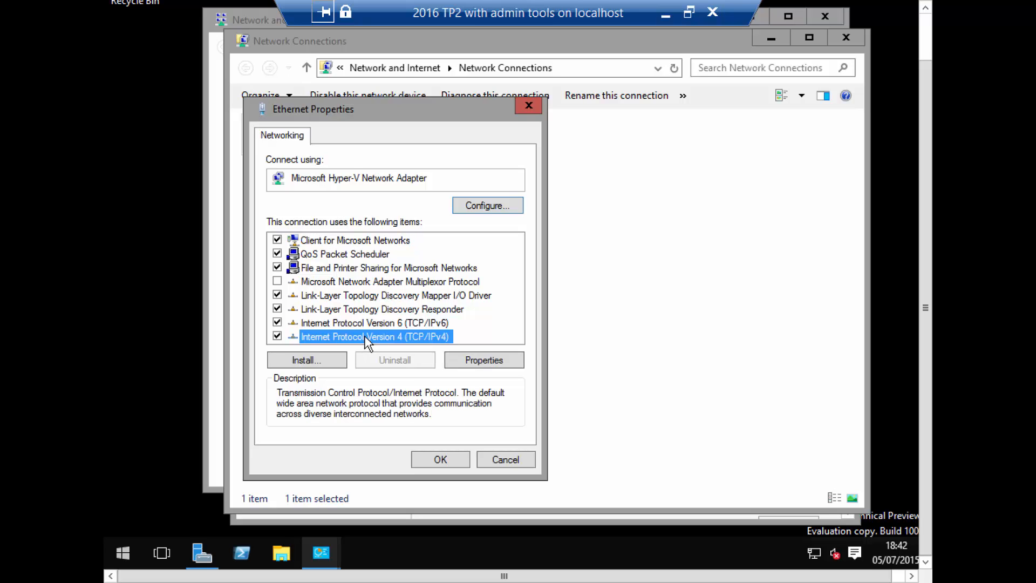
click(472, 363)
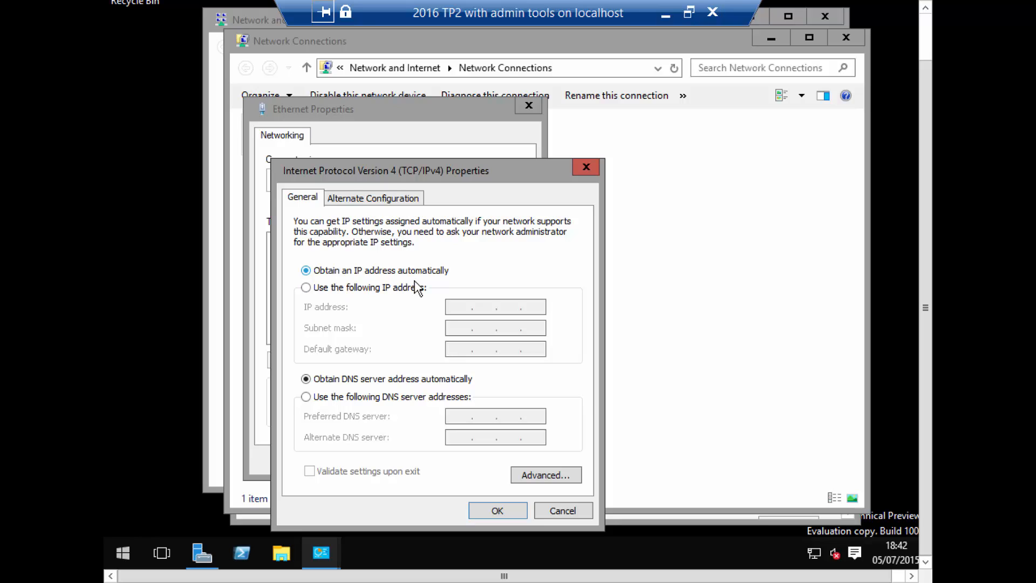
- Assign the static IP address 192.168.0.105 with subnet mask 255.255.255.0
click(306, 287)
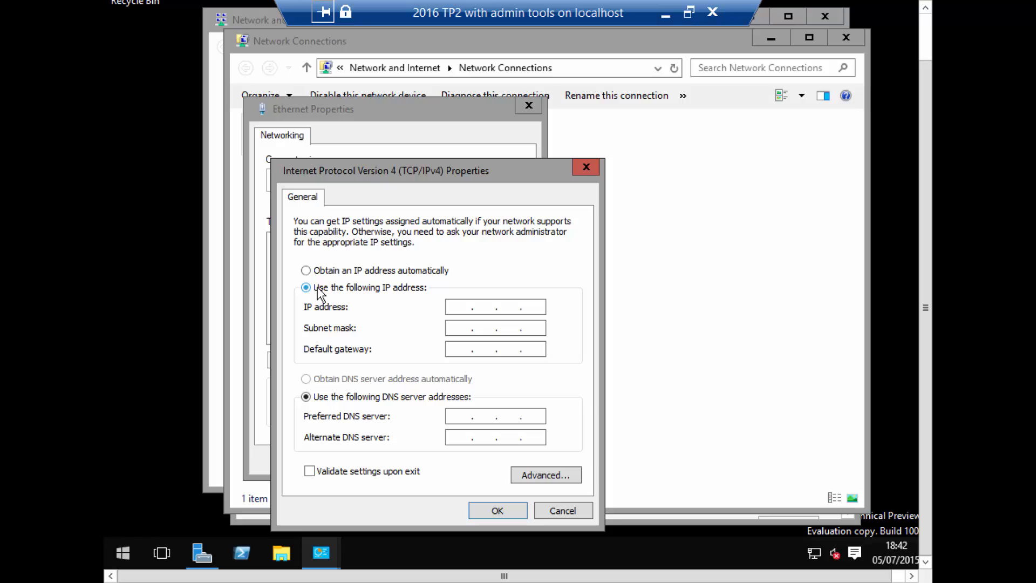
click(458, 306)
text(192.168.0.105)
key(Tab)
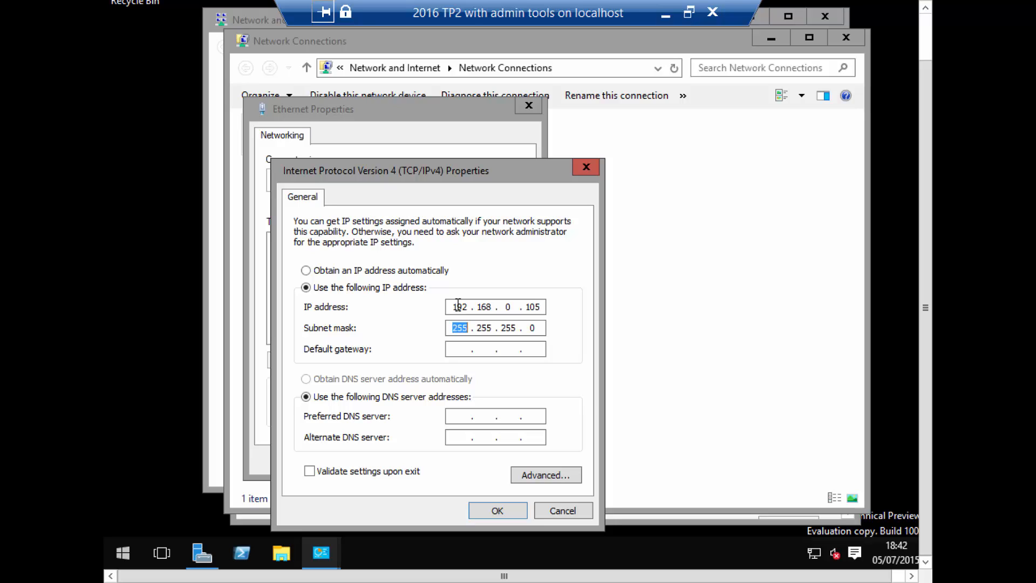
- Set the default gateway to 192.168.0.1
key(Tab)
text(192 . 168 . 0 . 100)
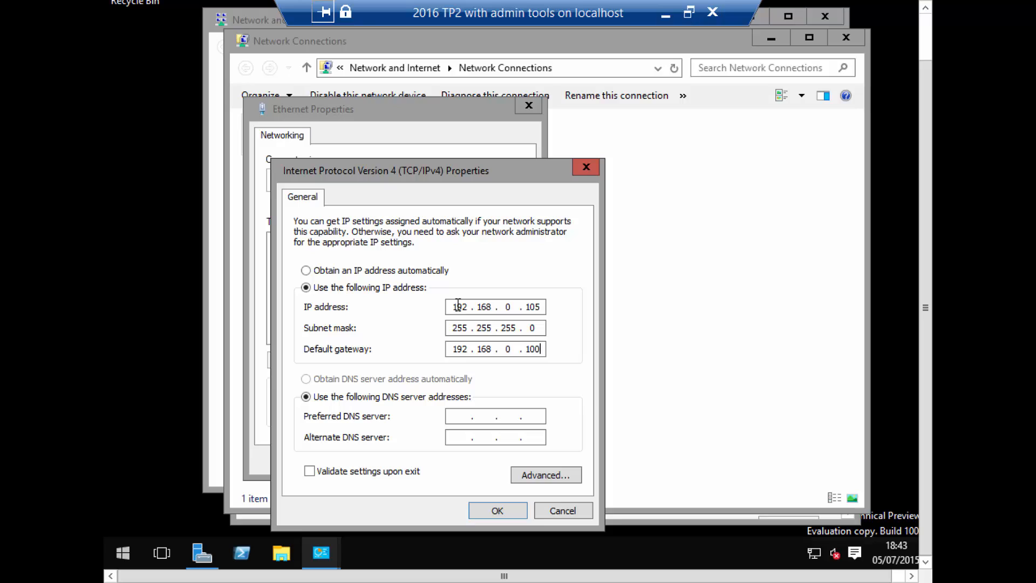
key(BackSpace)
key(BackSpace)
key(BackSpace)
text(1)
- Set the preferred DNS server to 192.168.0.100 and the alternate DNS server to 192.168.0.1
click(457, 417)
text(192 . 168 . 0 . 100)
key(Tab)
text(192 . 1)
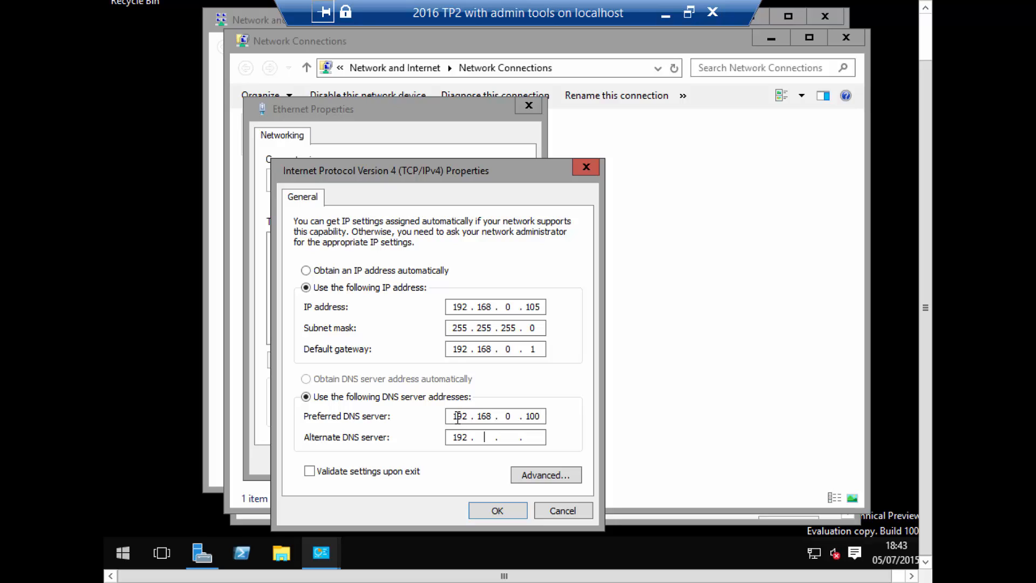
text(68 . 0 . 1)
- Save the IPv4 settings and close the Ethernet properties and both network windows
mouse_move(543, 311)
mouse_down()
mouse_move(504, 312)
mouse_move(555, 317)
mouse_up()
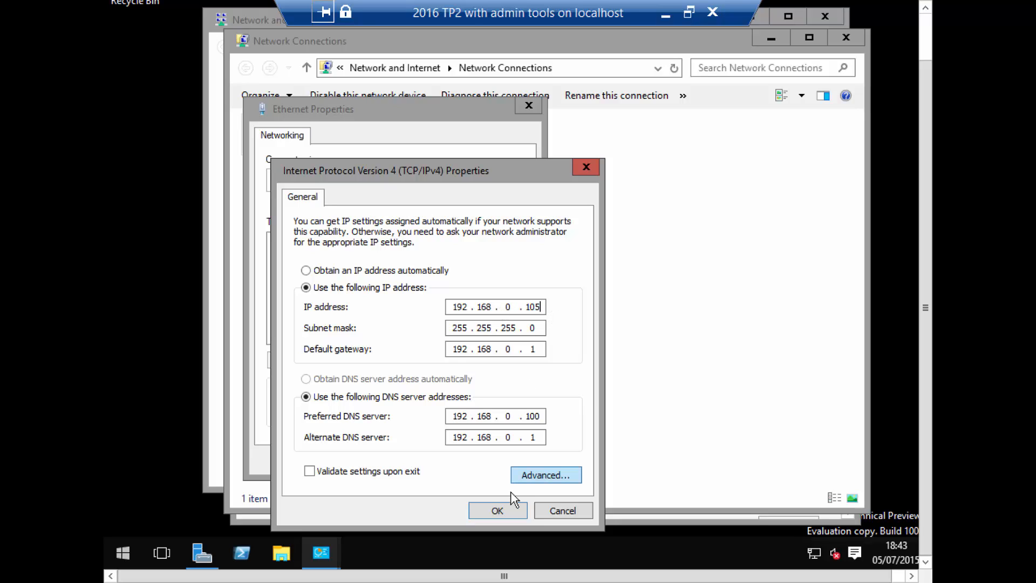
click(489, 515)
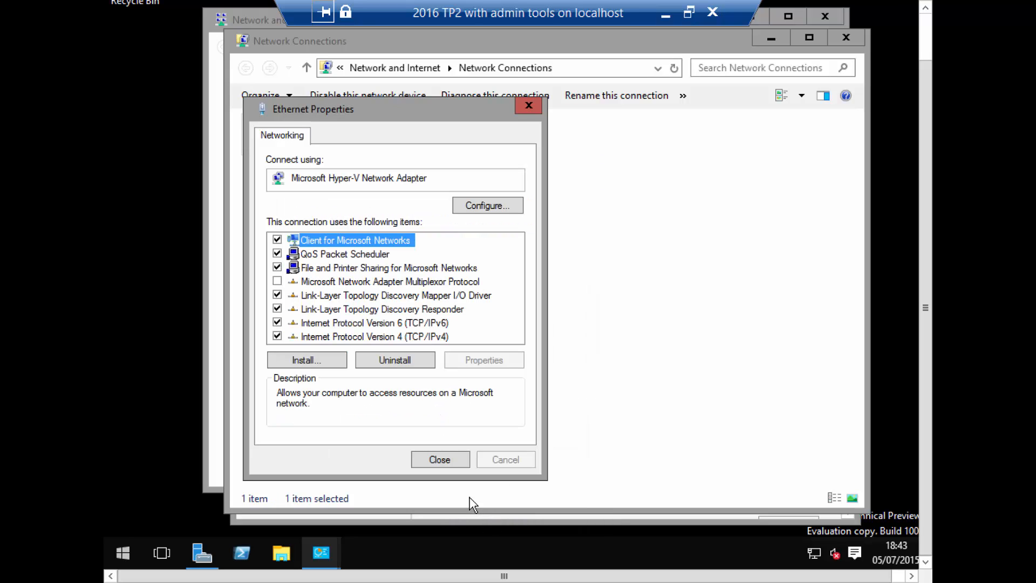
click(440, 460)
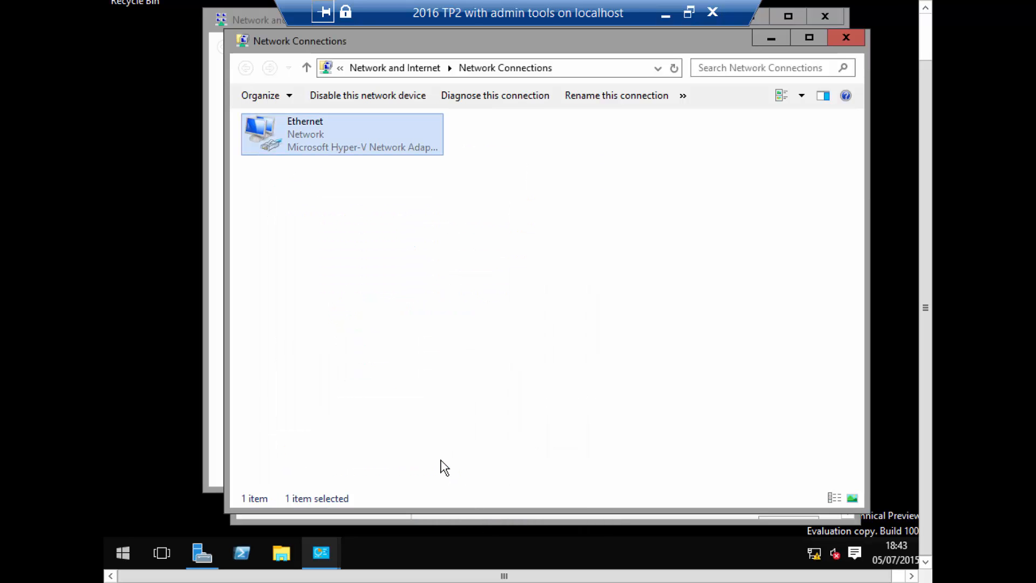
click(846, 38)
click(825, 15)
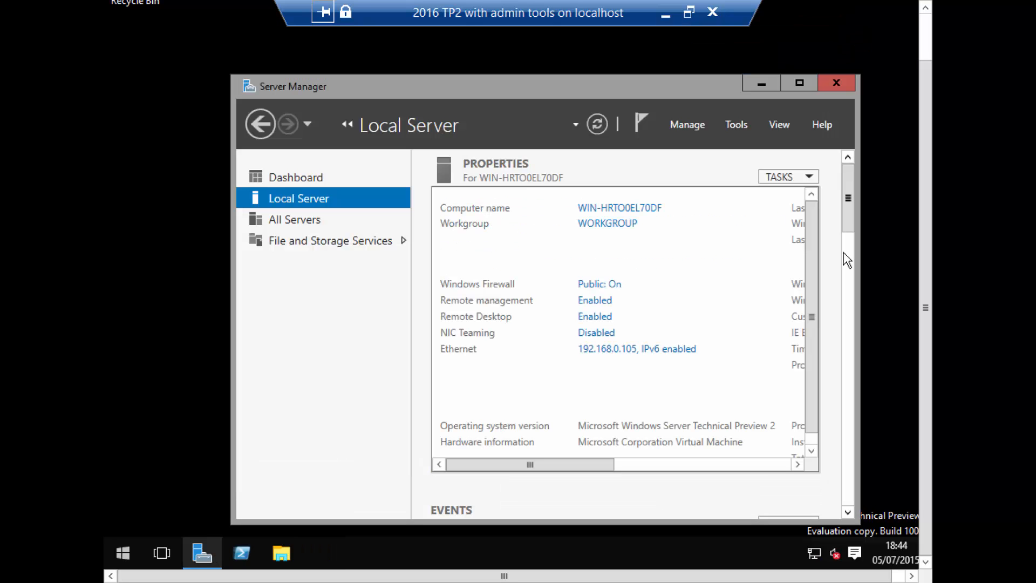